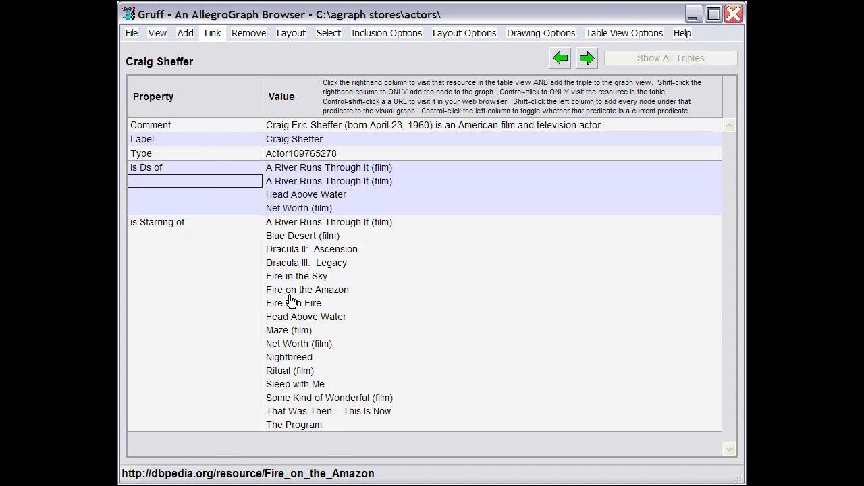
Select the John Malkovich node in the graph view and display its properties in the table view
{"action": "key", "text": "g"}
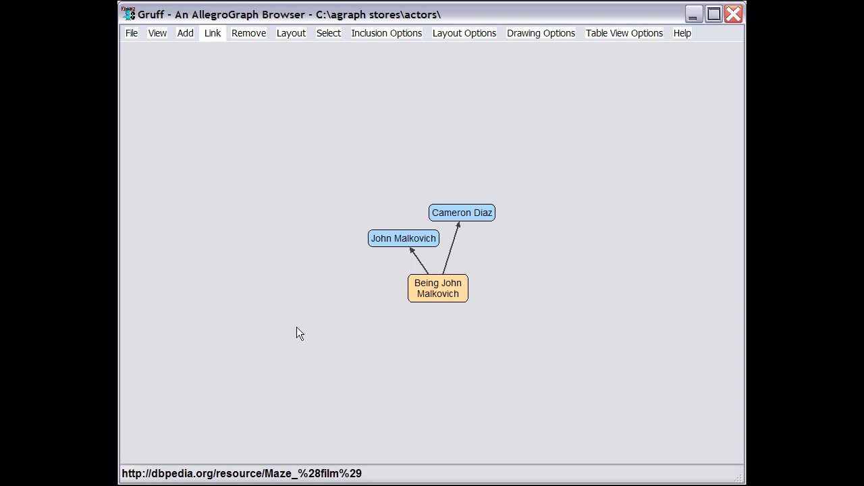
{"action": "left_click", "coordinate": [388, 239]}
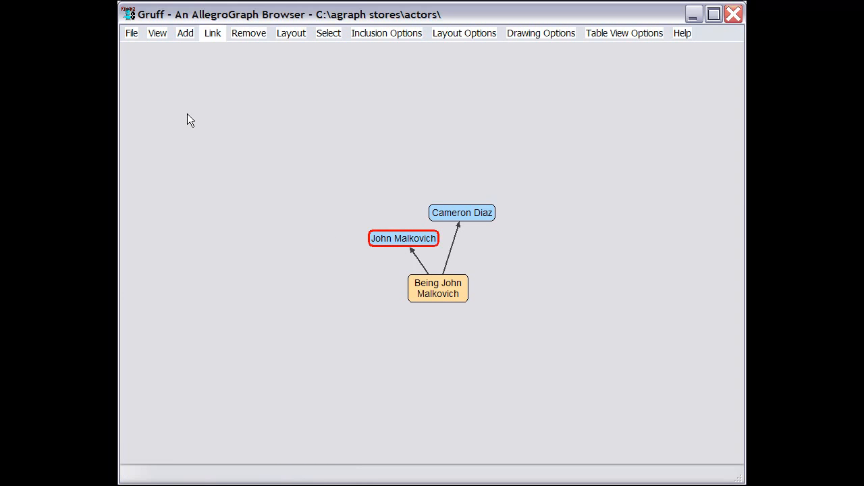
{"action": "left_click", "coordinate": [155, 35]}
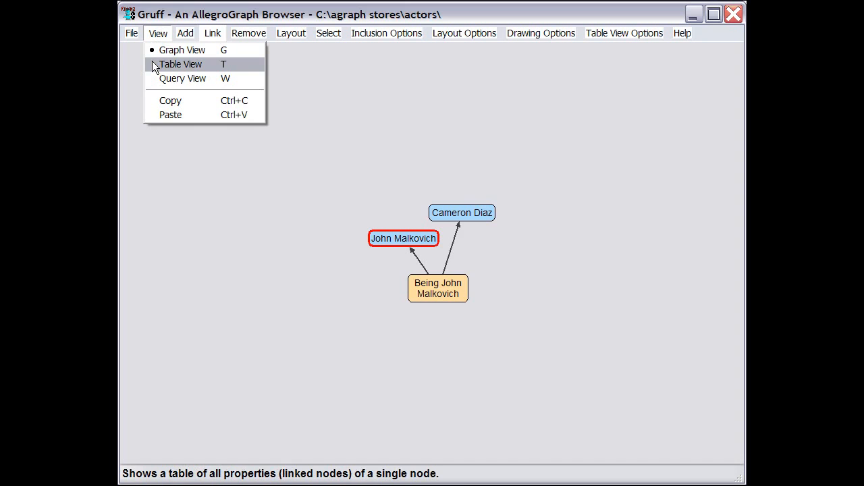
{"action": "left_click", "coordinate": [151, 64]}
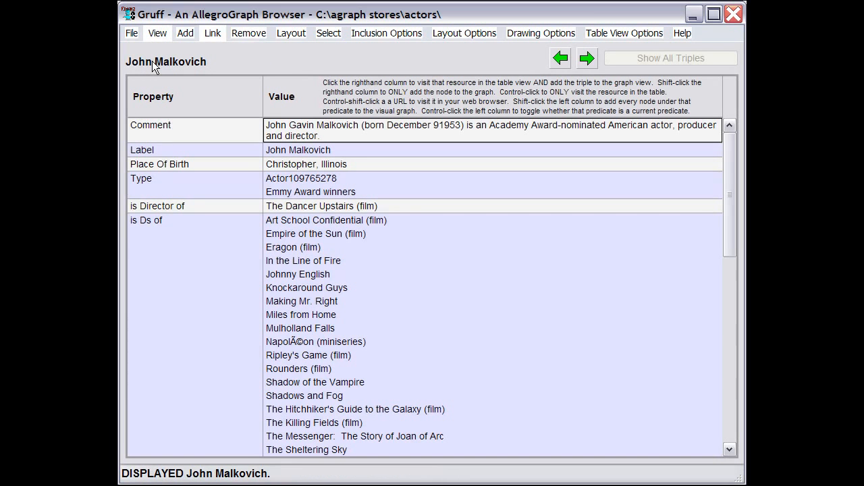
{"action": "left_click", "coordinate": [156, 35]}
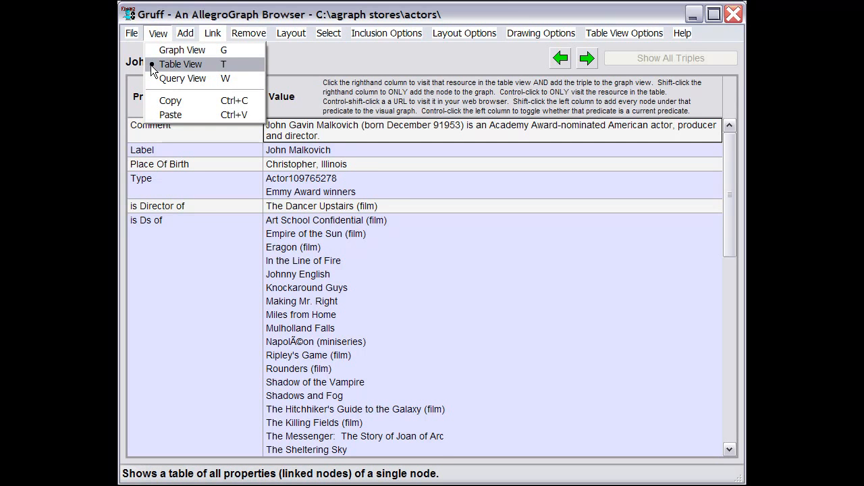
{"action": "left_click", "coordinate": [152, 65]}
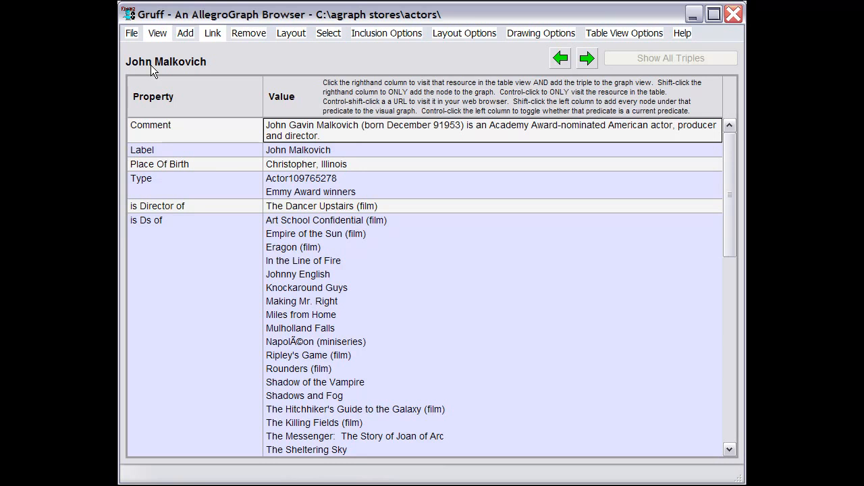
Return to the graph view and open the Cameron Diaz node's properties in the table view
{"action": "key", "text": "g"}
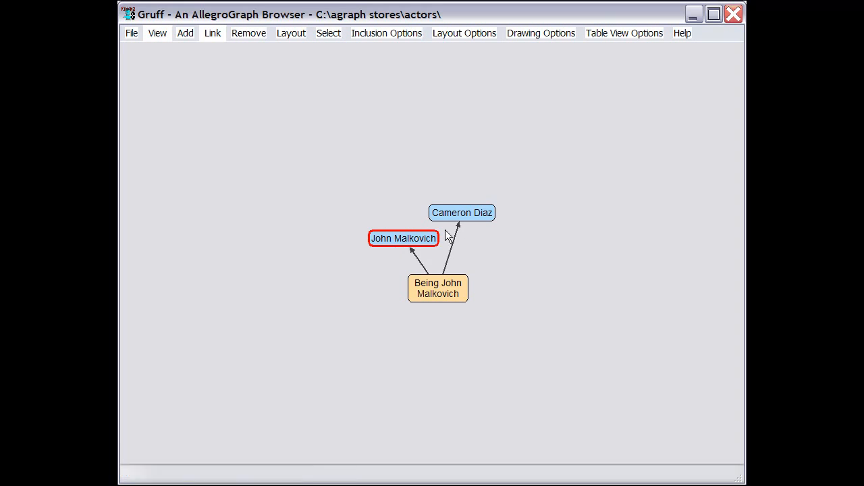
{"action": "mouse_move", "coordinate": [480, 213]}
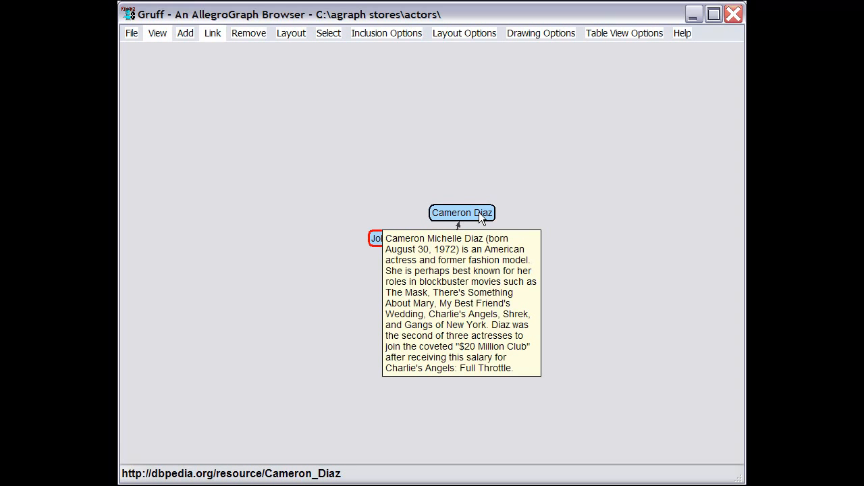
{"action": "left_click", "coordinate": [478, 213]}
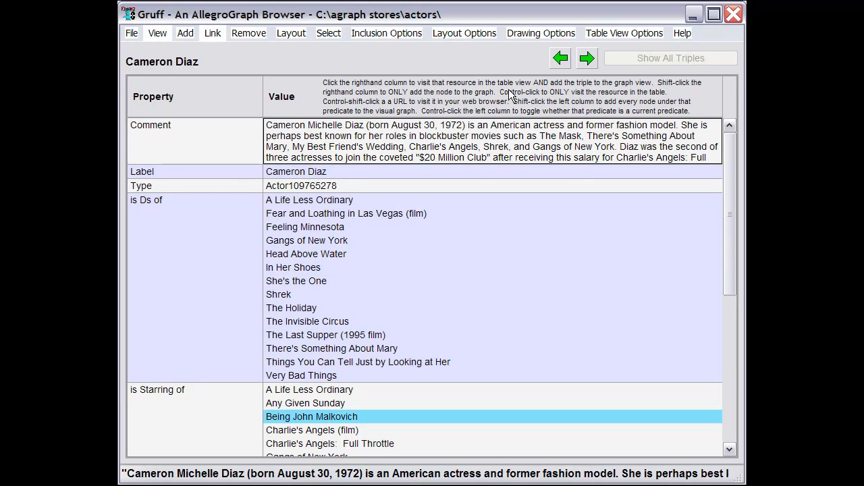
Visit Head Above Water and its actor Craig Sheffer from the table, adding both to the graph, and show the graph view
{"action": "left_click", "coordinate": [332, 255]}
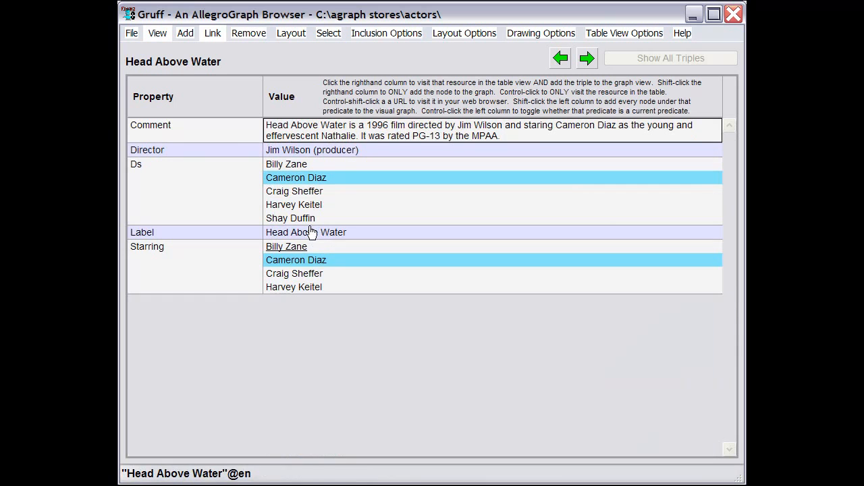
{"action": "left_click", "coordinate": [304, 193]}
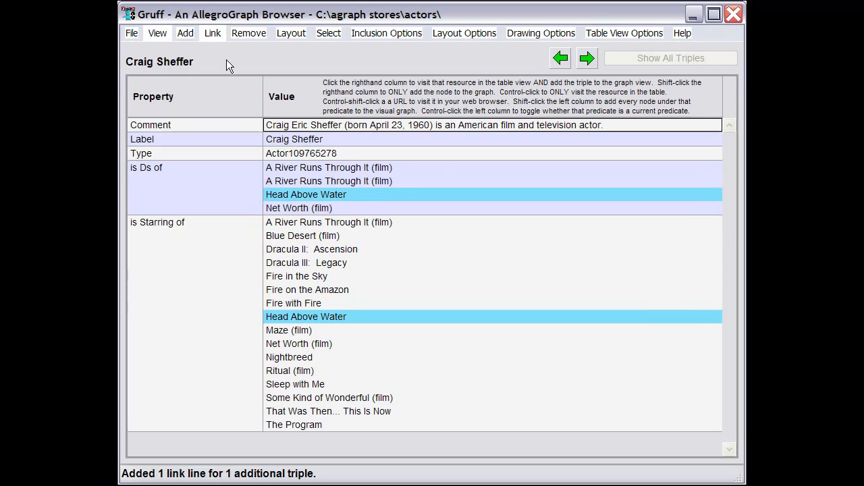
{"action": "key", "text": "space"}
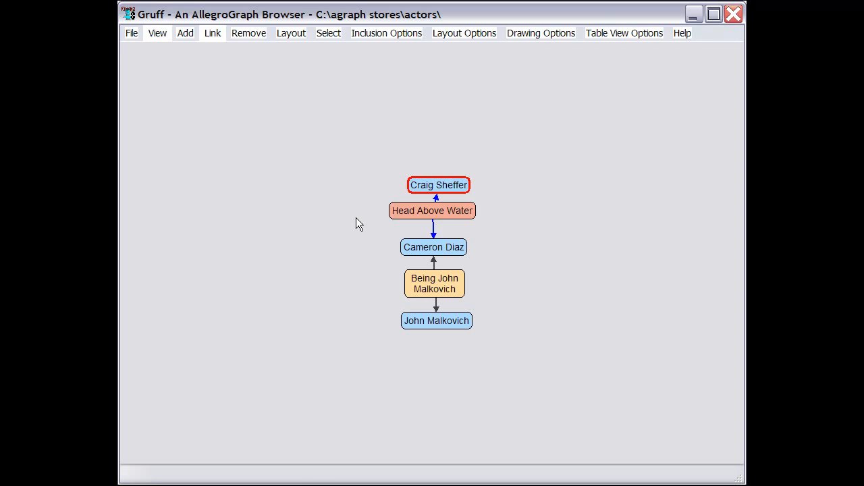
Add Dracula II: Ascension, Dracula III: Legacy and Nightbreed to the graph without leaving Craig Sheffer's table, and display the graph
{"action": "key", "text": "space"}
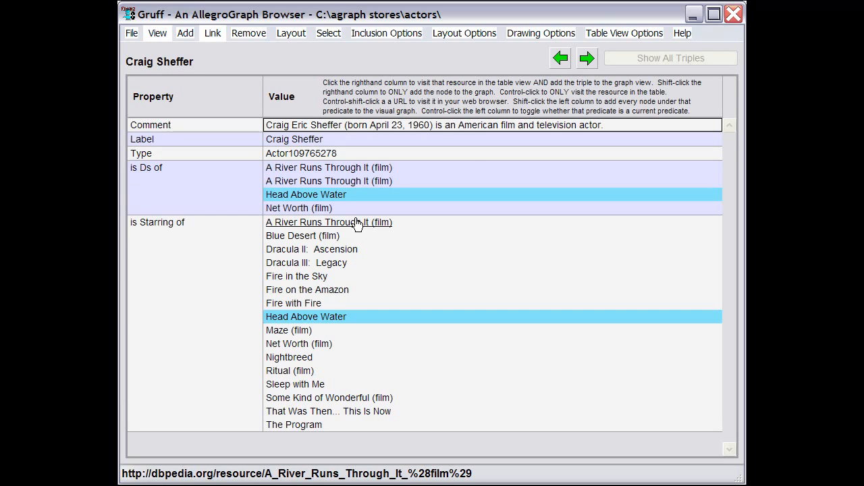
{"action": "left_click", "coordinate": [336, 250], "text": "shift"}
{"action": "left_click", "coordinate": [331, 263], "text": "shift"}
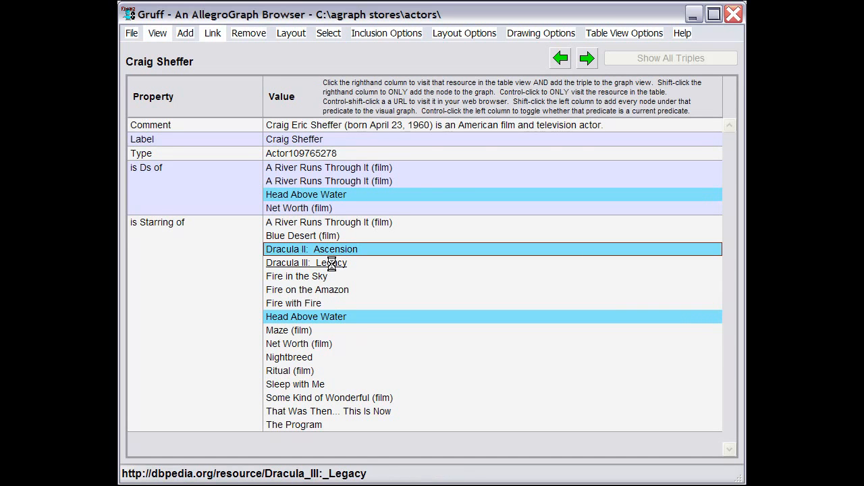
{"action": "left_click", "coordinate": [307, 356], "text": "shift"}
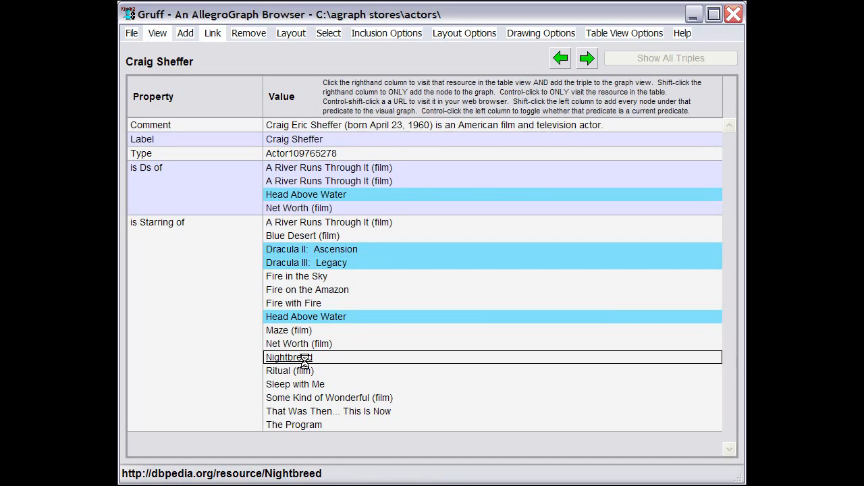
{"action": "key", "text": "g"}
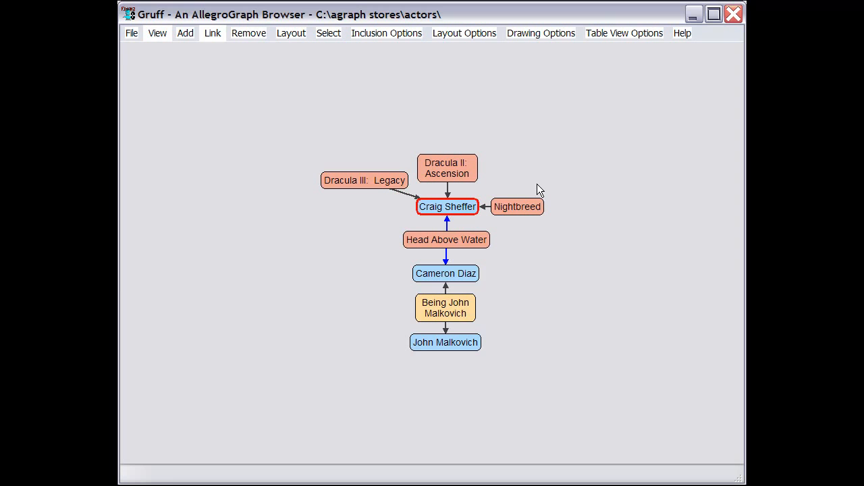
Add all nodes under Craig Sheffer's "is Ds of" property to the graph from the table view, and display the graph
{"action": "key", "text": "t"}
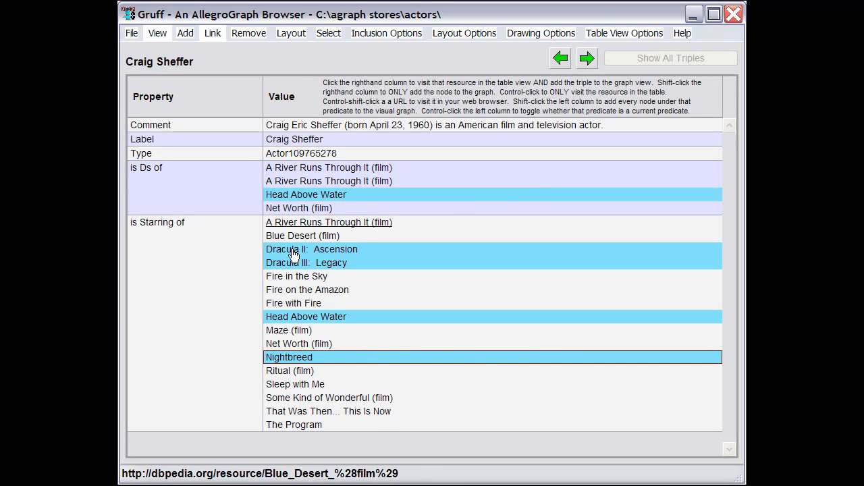
{"action": "left_click", "coordinate": [184, 187], "text": "shift"}
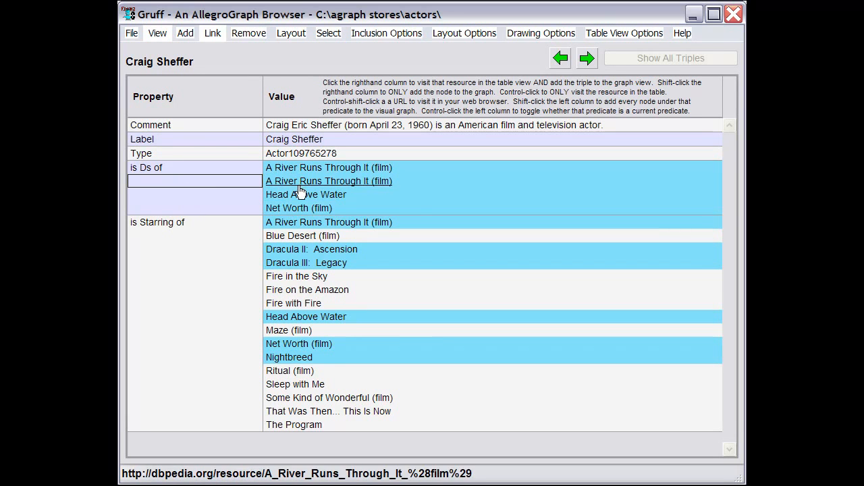
{"action": "key", "text": "t"}
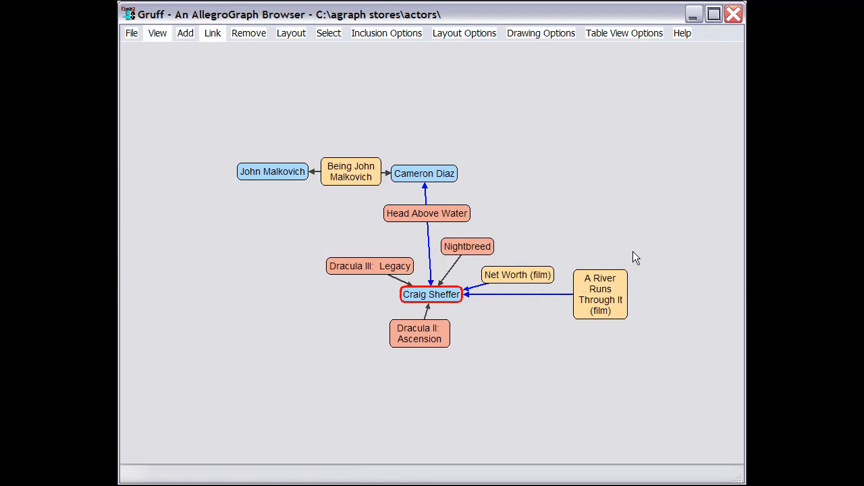
Add linked nodes from a list for Craig Sheffer: Fire in the Sky, Fire on the Amazon, Some Kind of Wonderful and the Ds predicate
{"action": "left_click", "coordinate": [214, 36]}
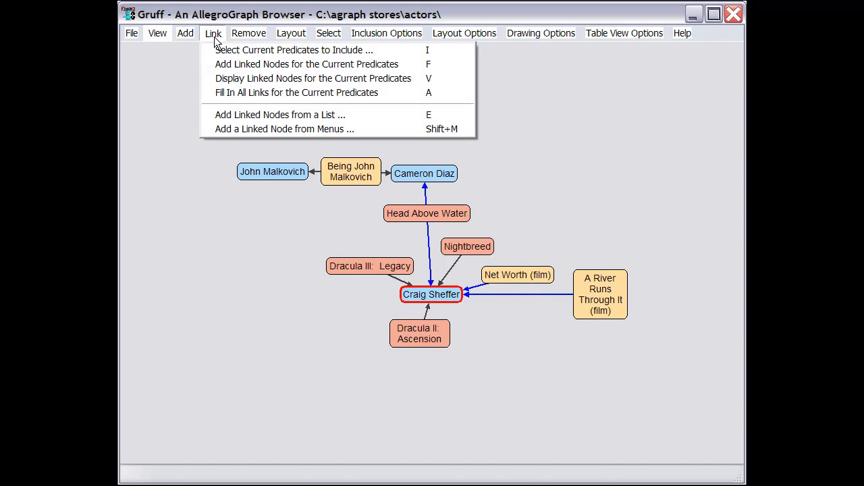
{"action": "left_click", "coordinate": [203, 112]}
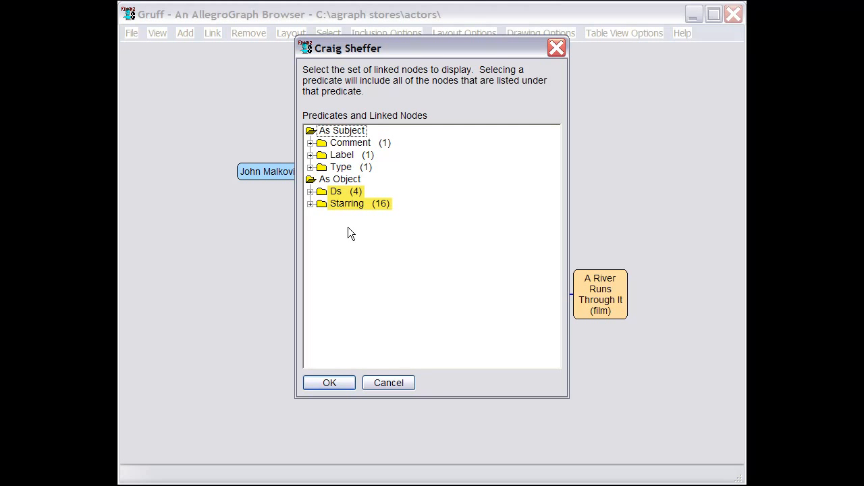
{"action": "left_click", "coordinate": [310, 203]}
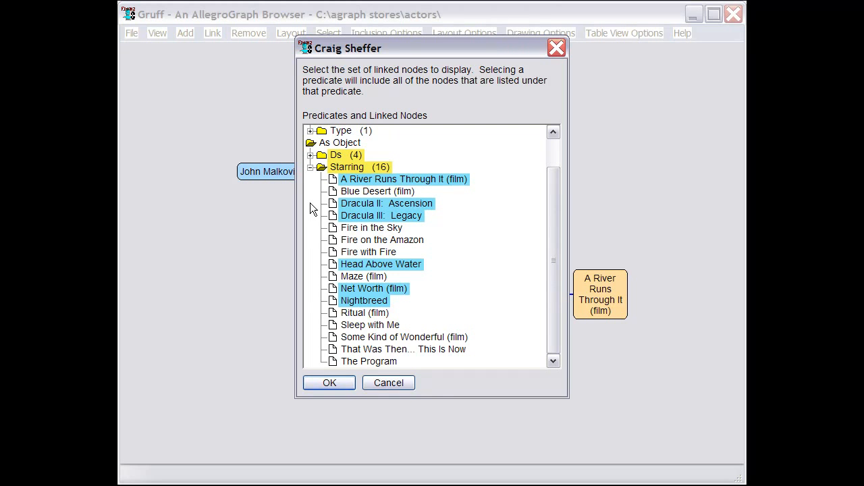
{"action": "left_click", "coordinate": [353, 230]}
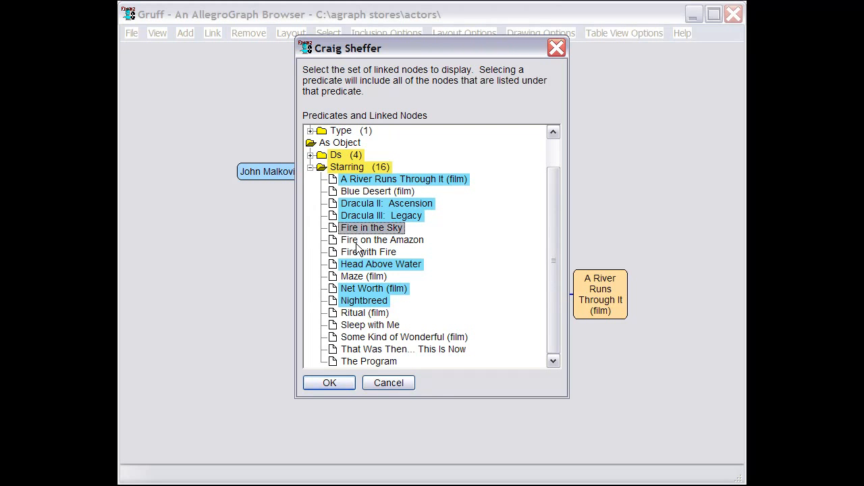
{"action": "left_click", "coordinate": [356, 241], "text": "ctrl"}
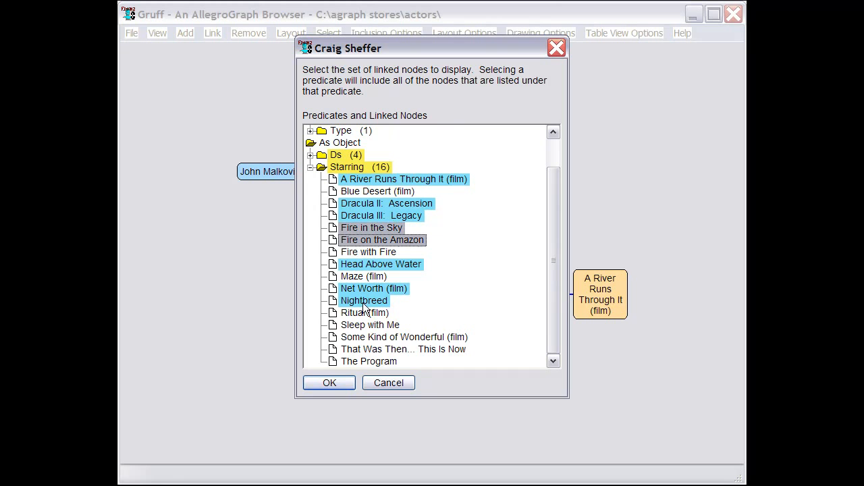
{"action": "left_click", "coordinate": [362, 338], "text": "ctrl"}
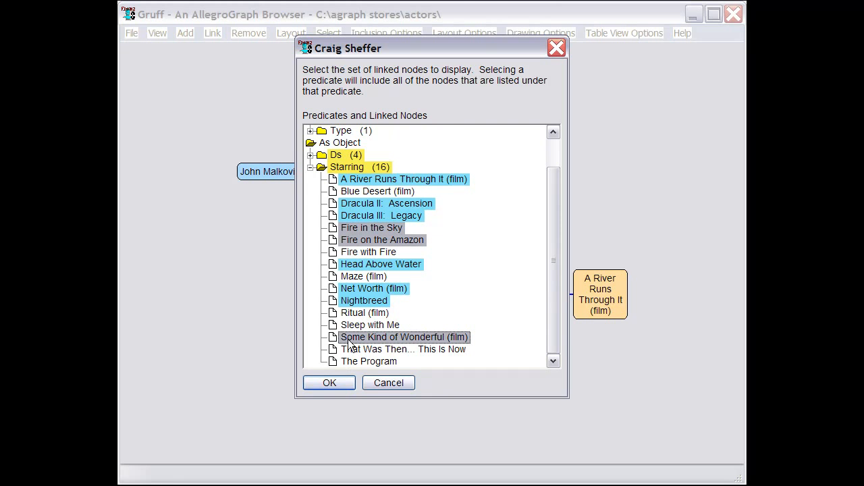
{"action": "left_click", "coordinate": [337, 157], "text": "ctrl"}
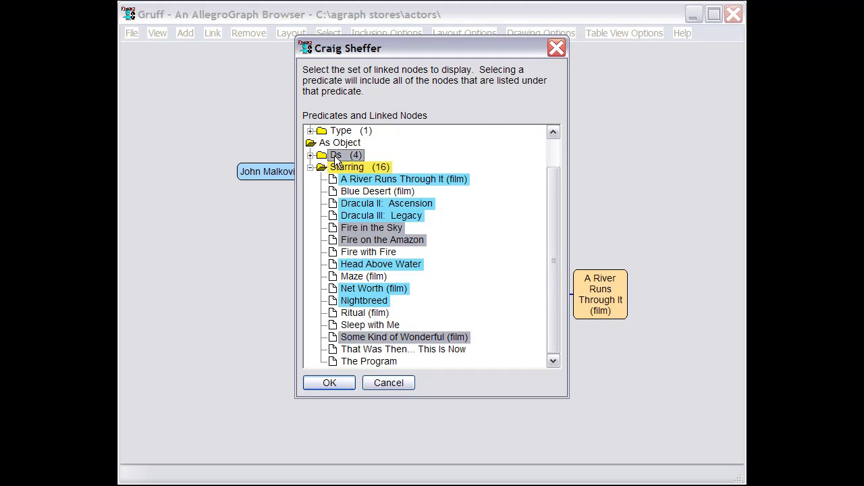
{"action": "left_click", "coordinate": [328, 383]}
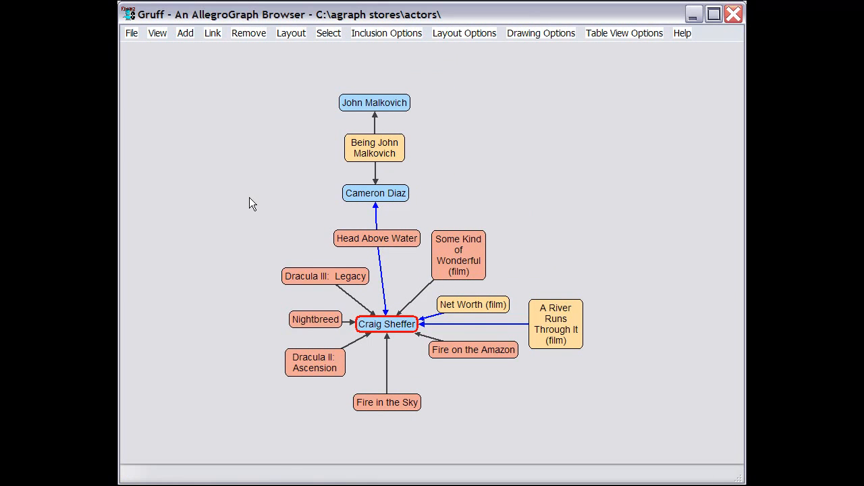
{"action": "left_click", "coordinate": [215, 35]}
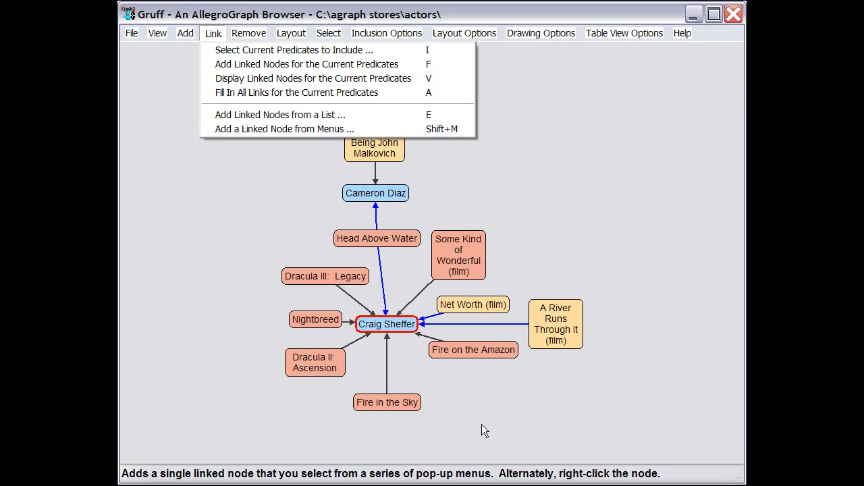
{"action": "left_click", "coordinate": [642, 422]}
{"action": "left_click", "coordinate": [388, 105]}
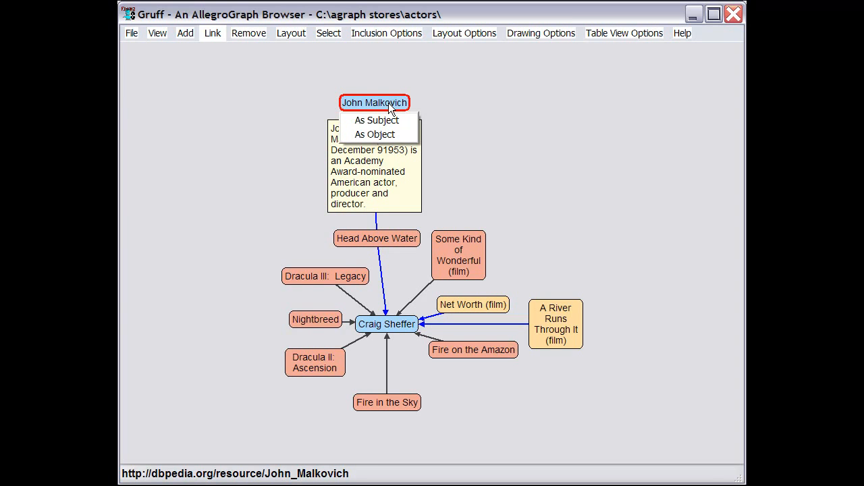
{"action": "left_click", "coordinate": [405, 135]}
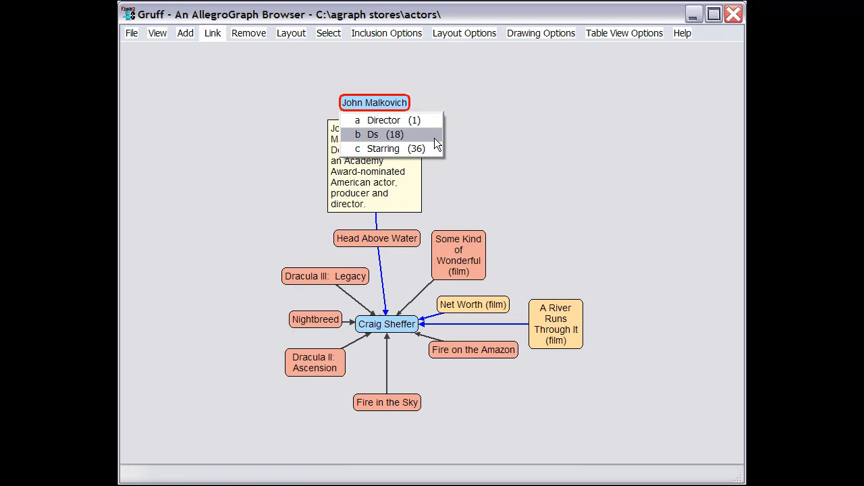
{"action": "left_click", "coordinate": [436, 142]}
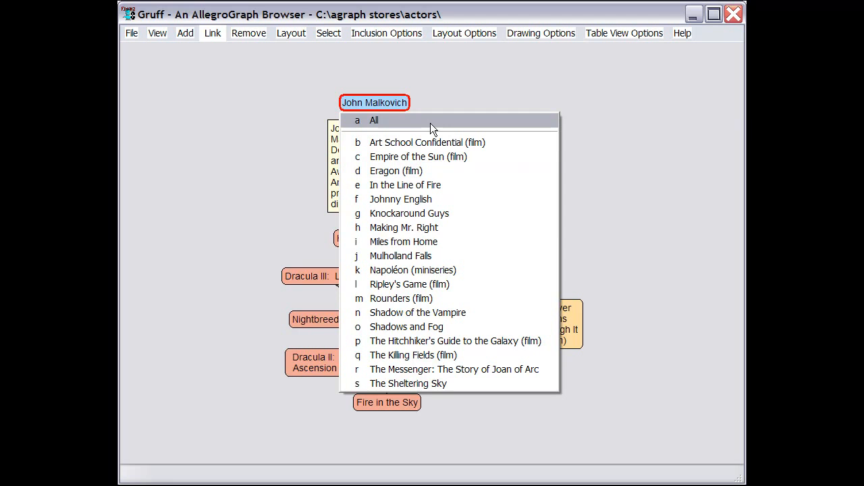
Add The Hitchhiker's Guide to the Galaxy (film) to the graph as a node linked to John Malkovich as object of Starring
{"action": "left_click", "coordinate": [385, 102]}
{"action": "left_click", "coordinate": [378, 134]}
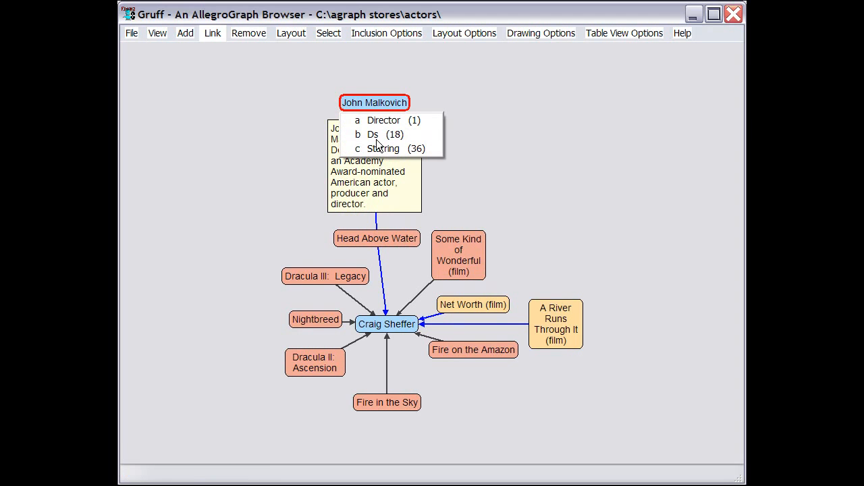
{"action": "left_click", "coordinate": [376, 149]}
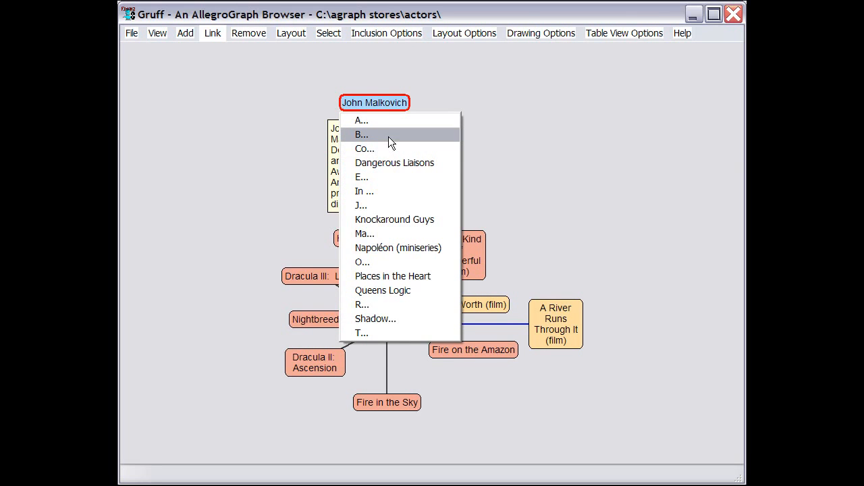
{"action": "left_click", "coordinate": [399, 334]}
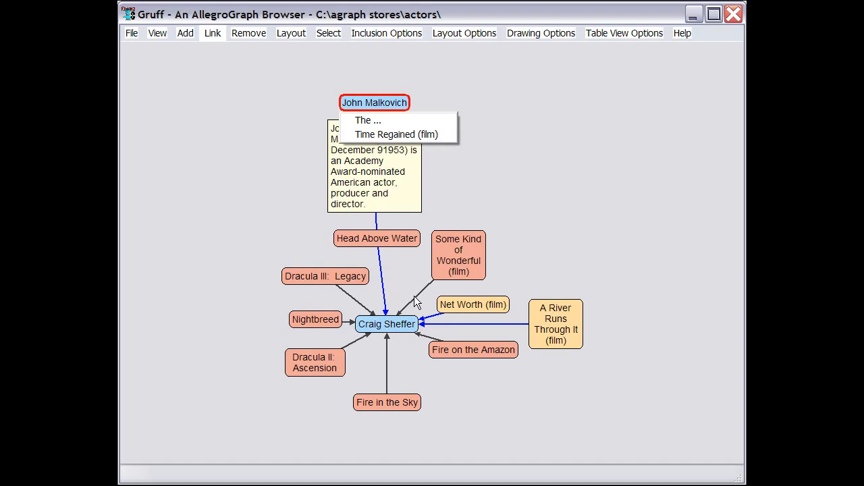
{"action": "left_click", "coordinate": [398, 120]}
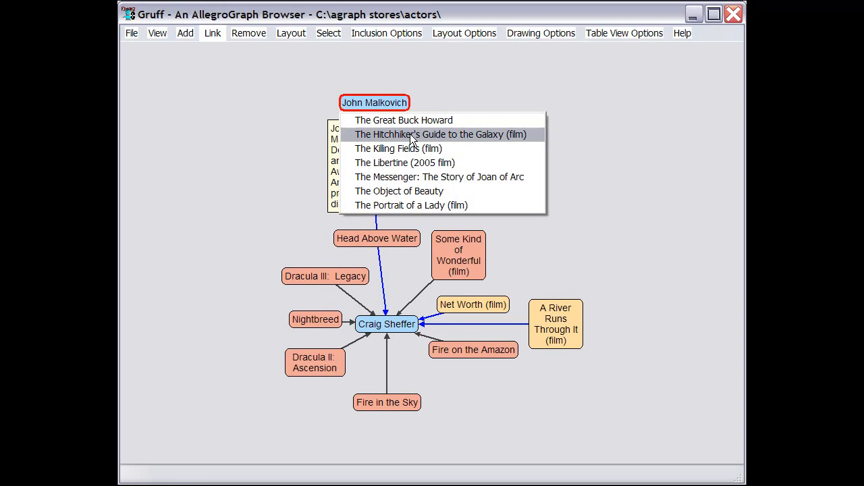
{"action": "left_click", "coordinate": [412, 137]}
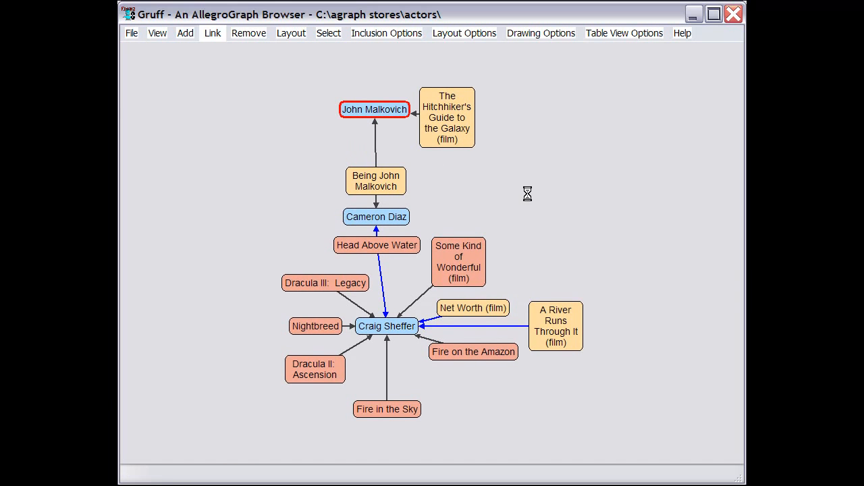